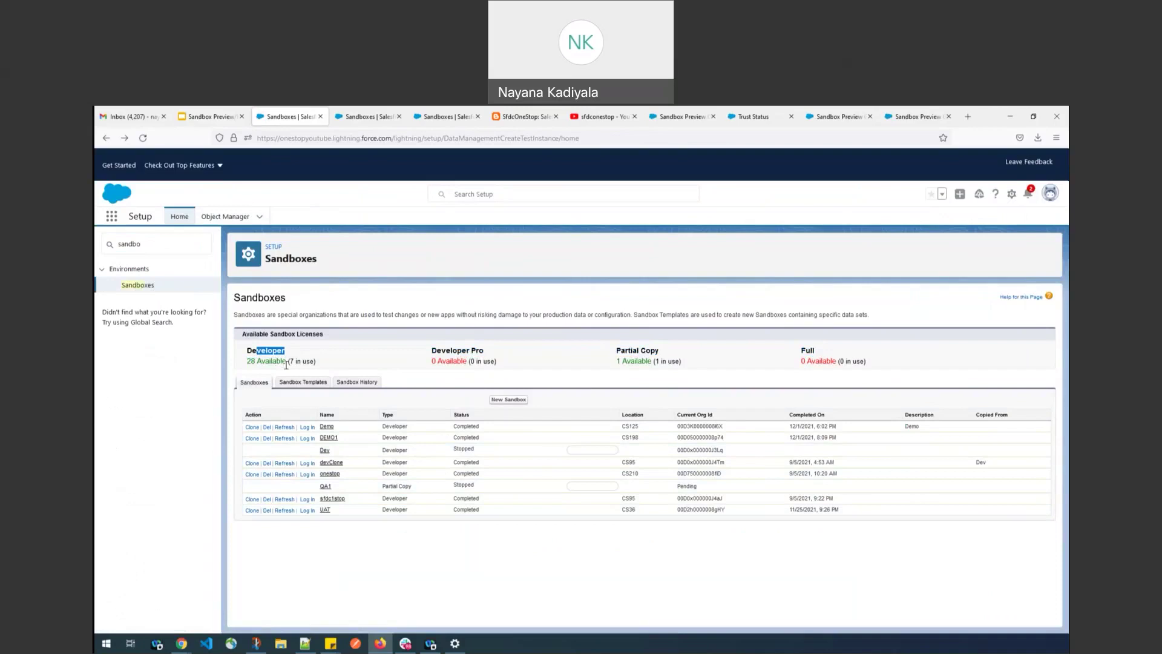
Review the available and in-use license counts for Developer and Partial Copy sandboxes
drag(291, 363, 310, 363)
click(603, 117)
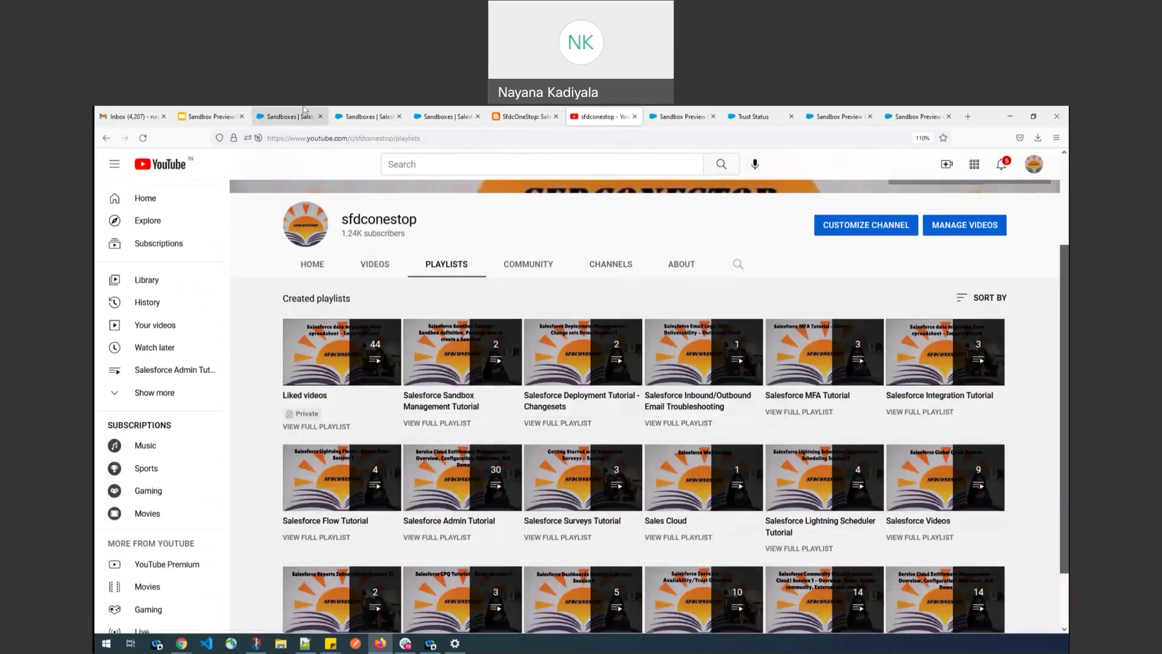
click(286, 117)
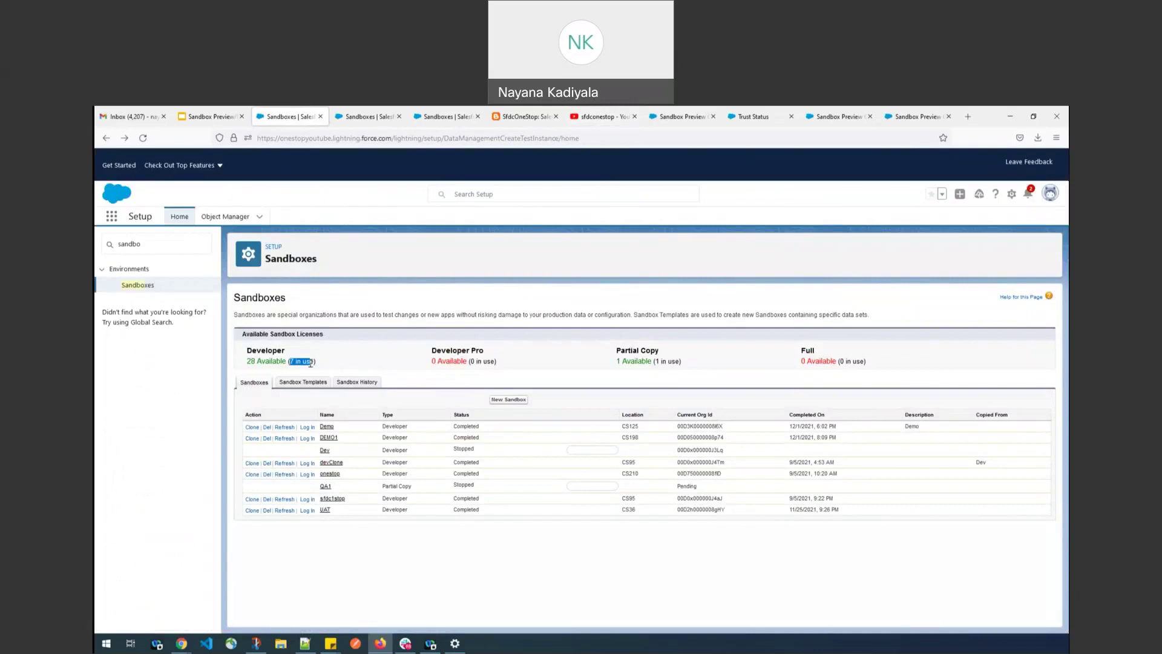
drag(616, 362, 670, 369)
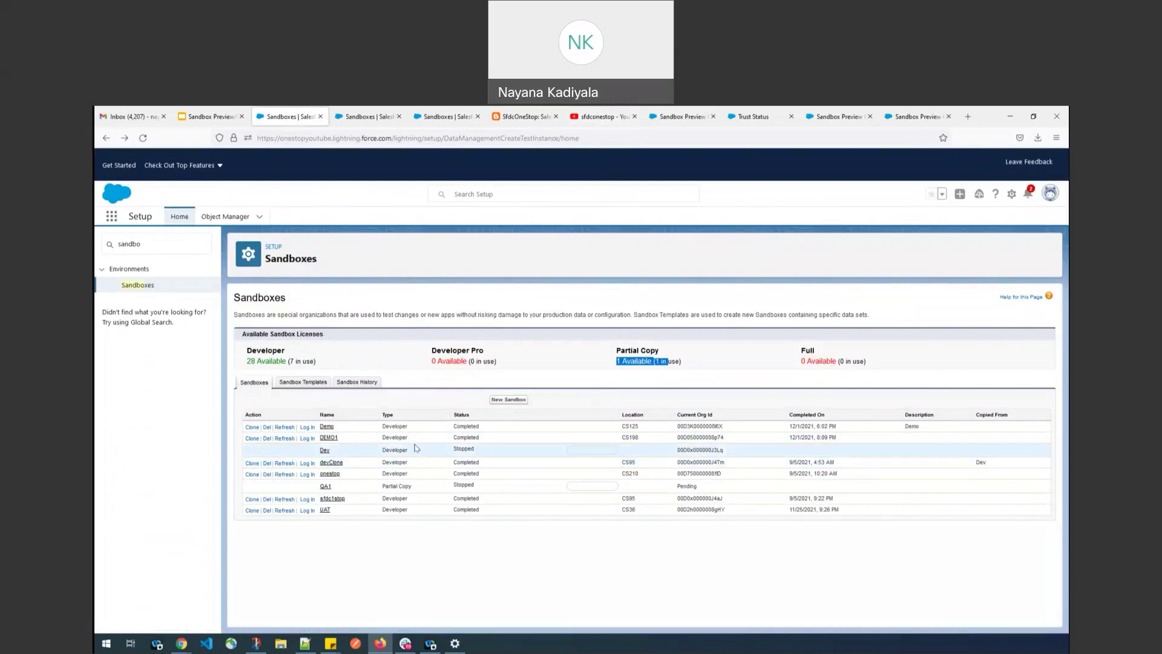
Check the Location column in the sandbox list for the instance hosting the sfdc1stop sandbox
click(337, 431)
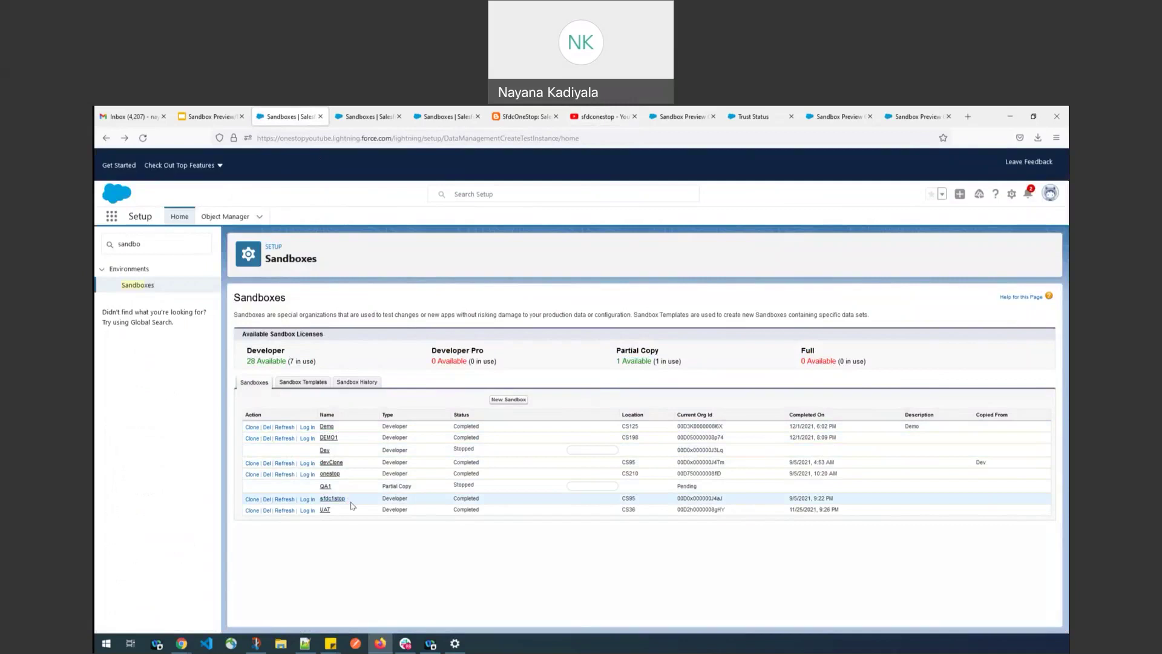
drag(353, 504, 320, 501)
drag(655, 506, 619, 502)
drag(628, 415, 641, 417)
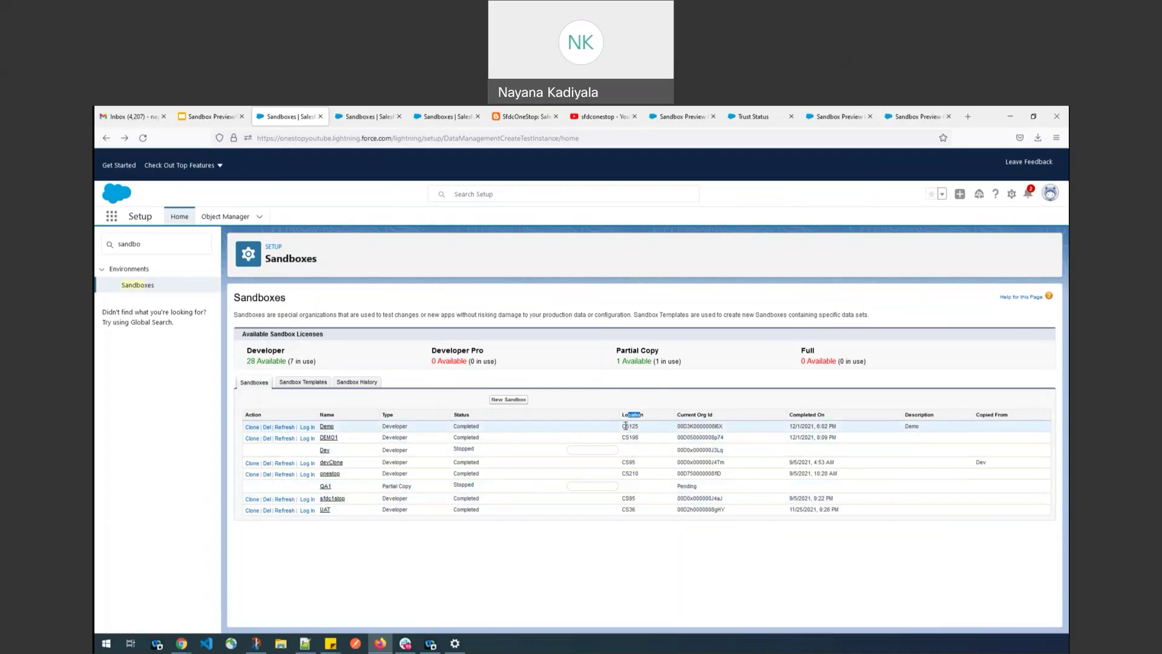
drag(623, 426, 634, 427)
double_click(630, 497)
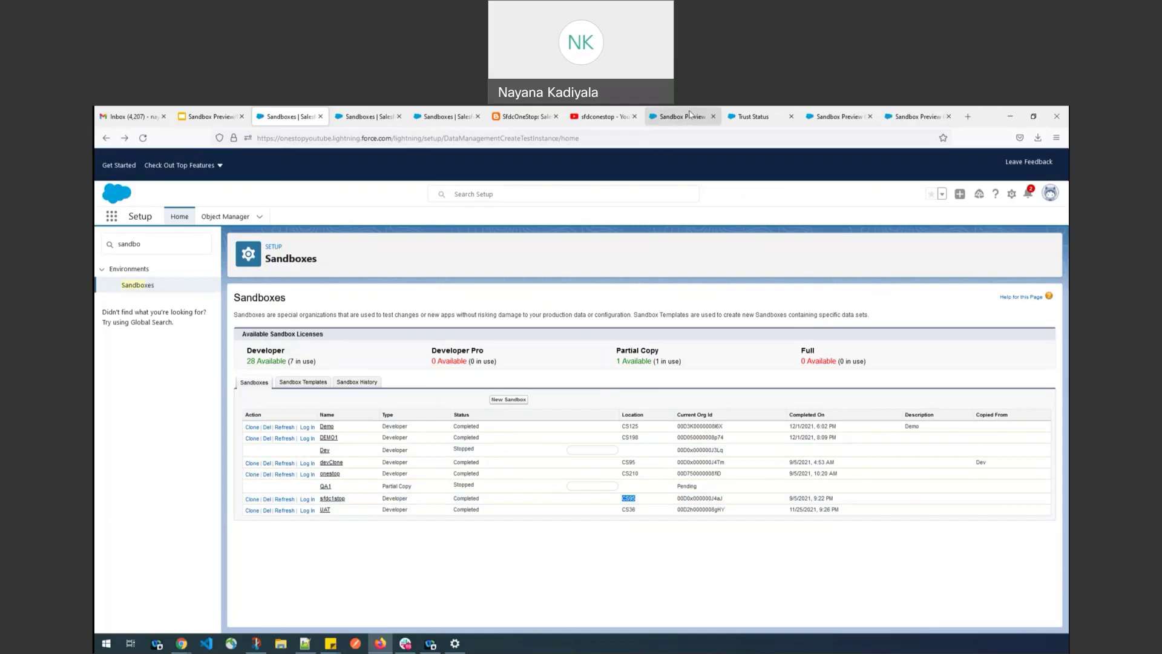
Open the Sandbox Preview Guide linked in the Spring 22 blog post, dismissing the advertisement
click(522, 116)
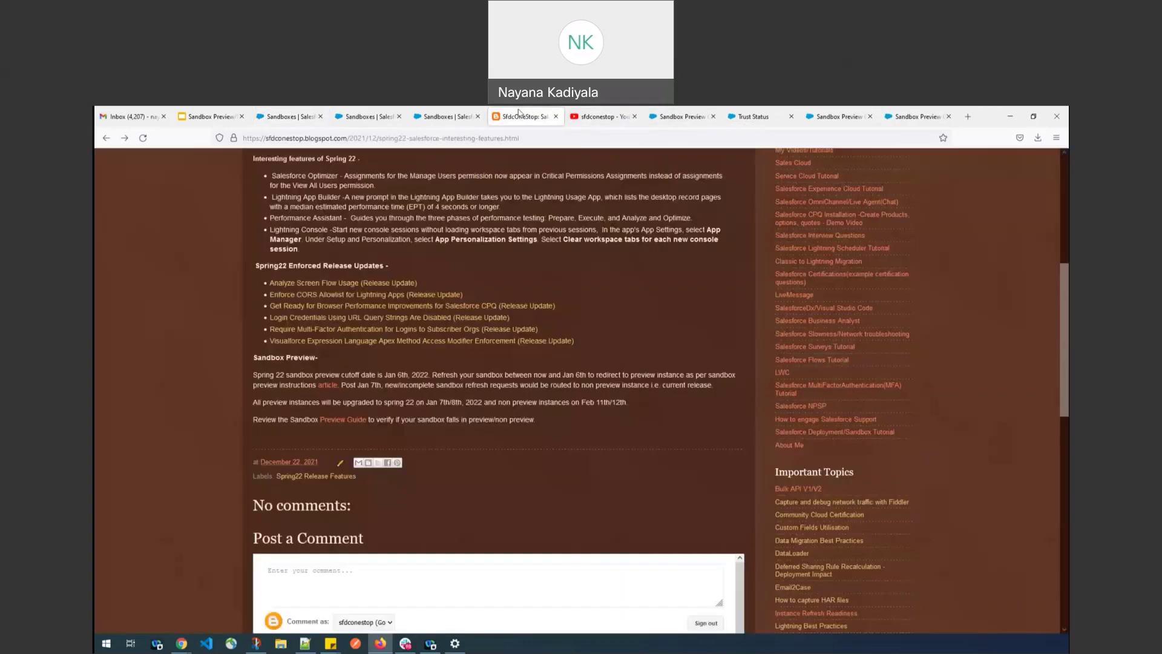
click(355, 426)
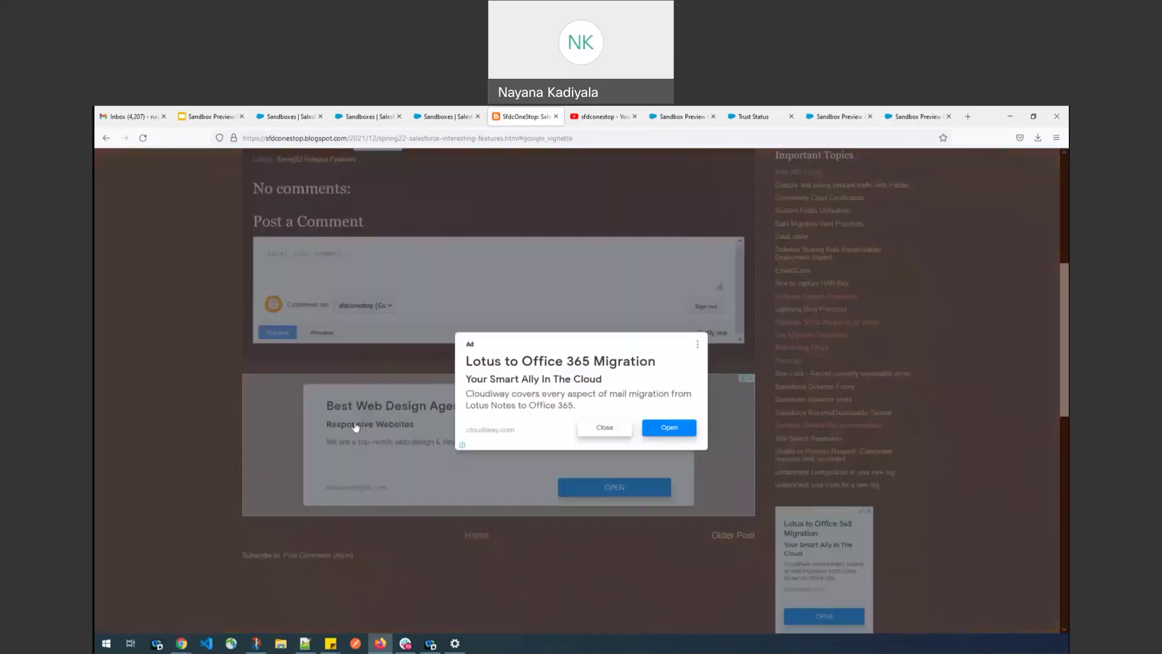
click(610, 431)
click(682, 116)
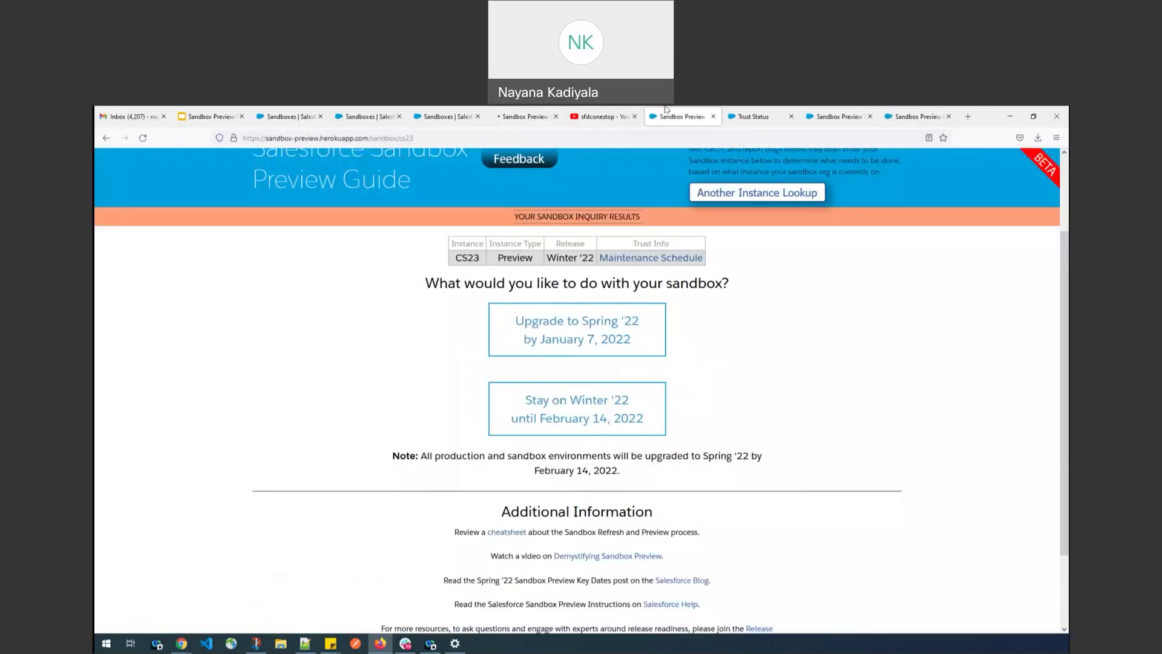
click(532, 115)
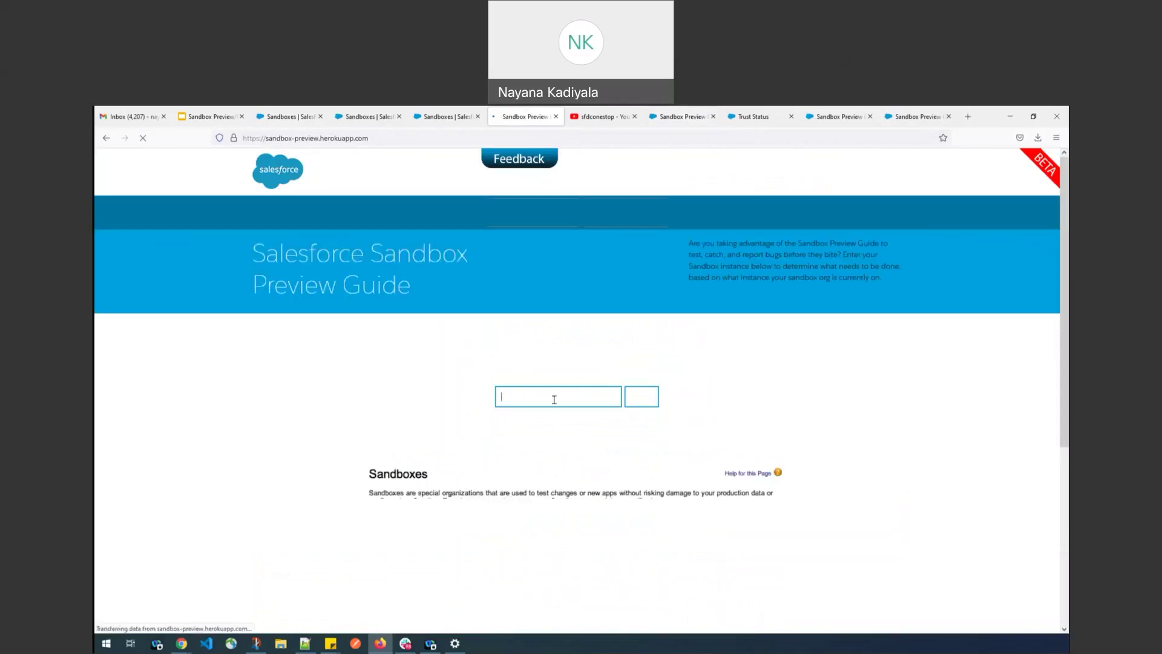
Look up instance cs95 in the Sandbox Preview Guide, checking it against the sfdc1stop sandbox's location
text(cs9)
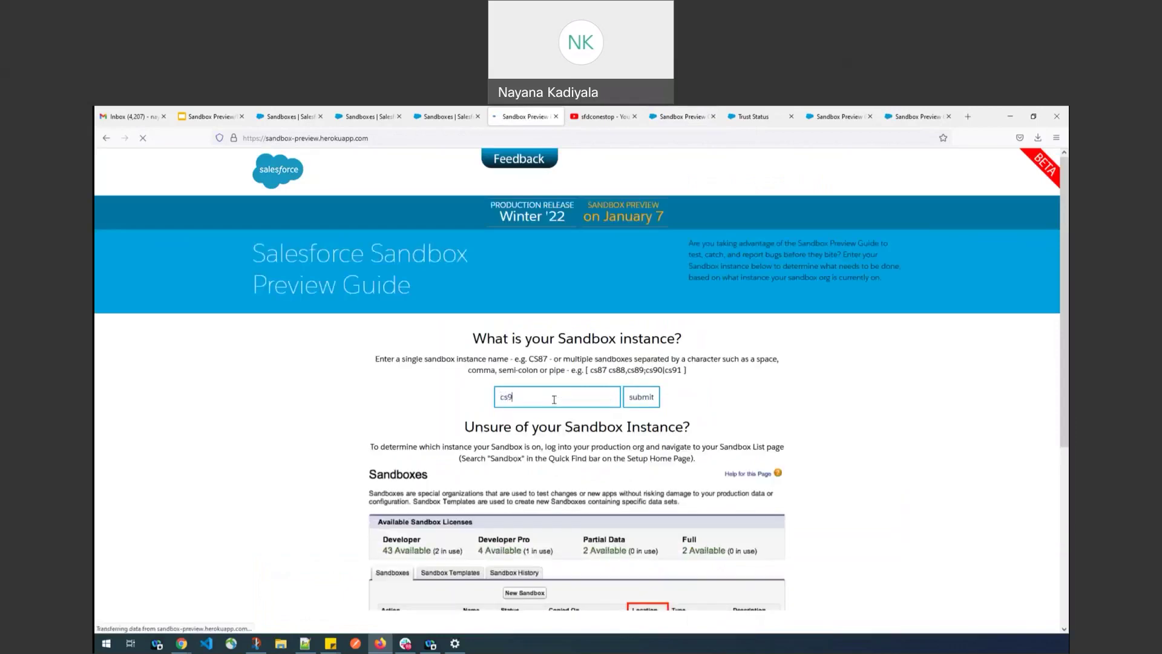
text(5)
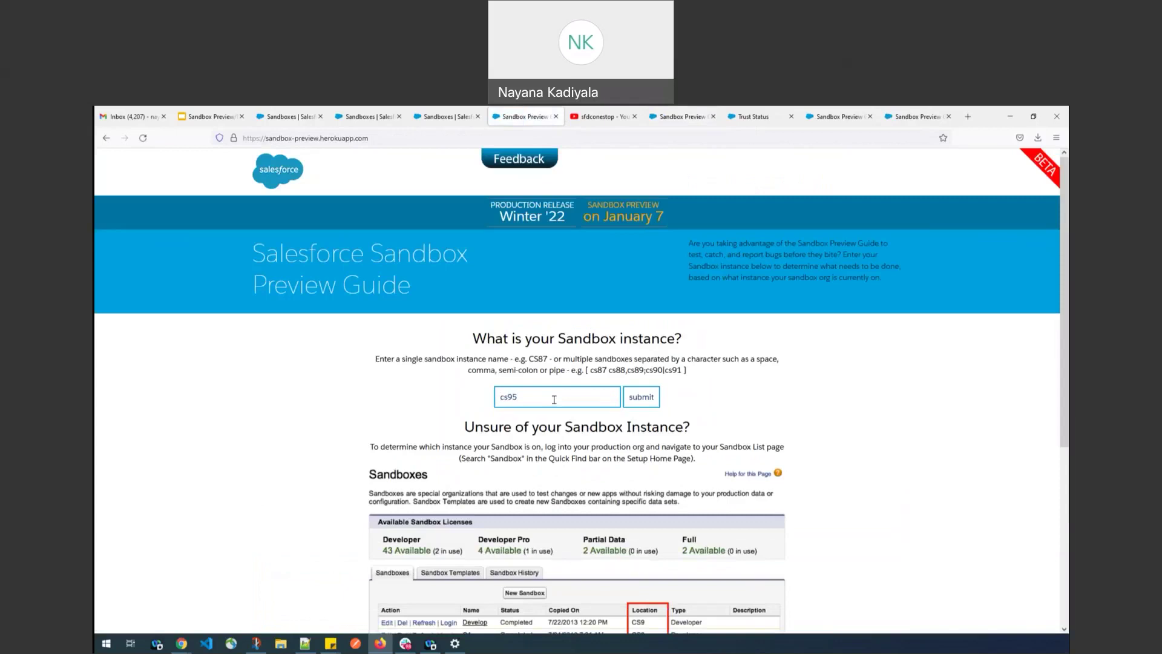
click(366, 116)
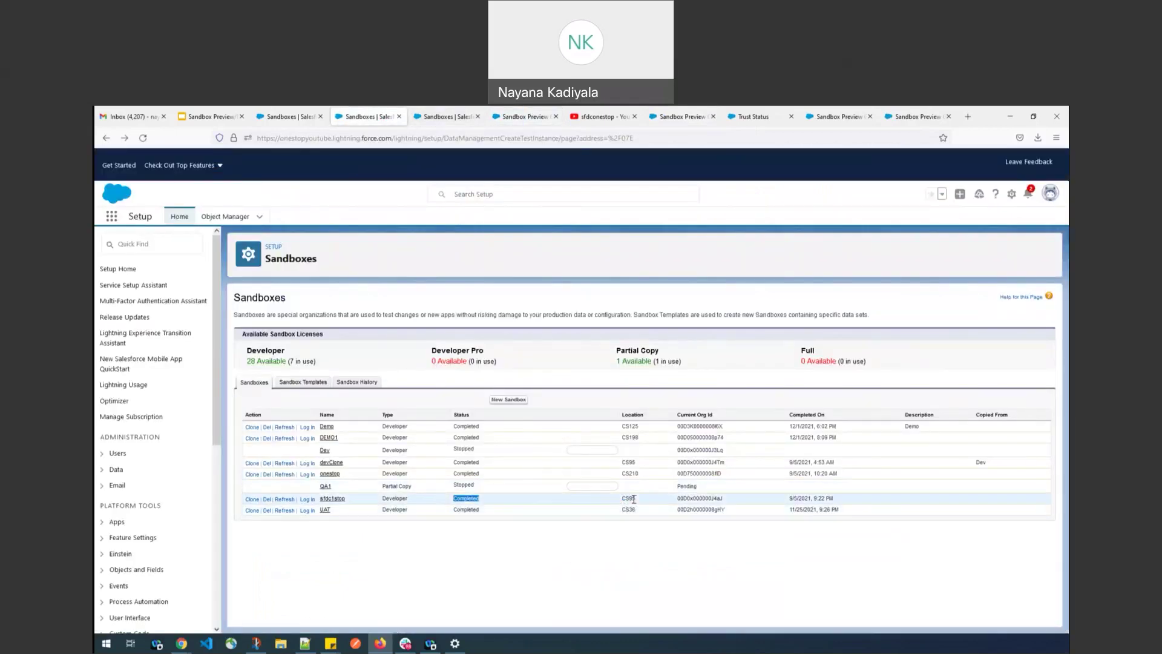
click(523, 116)
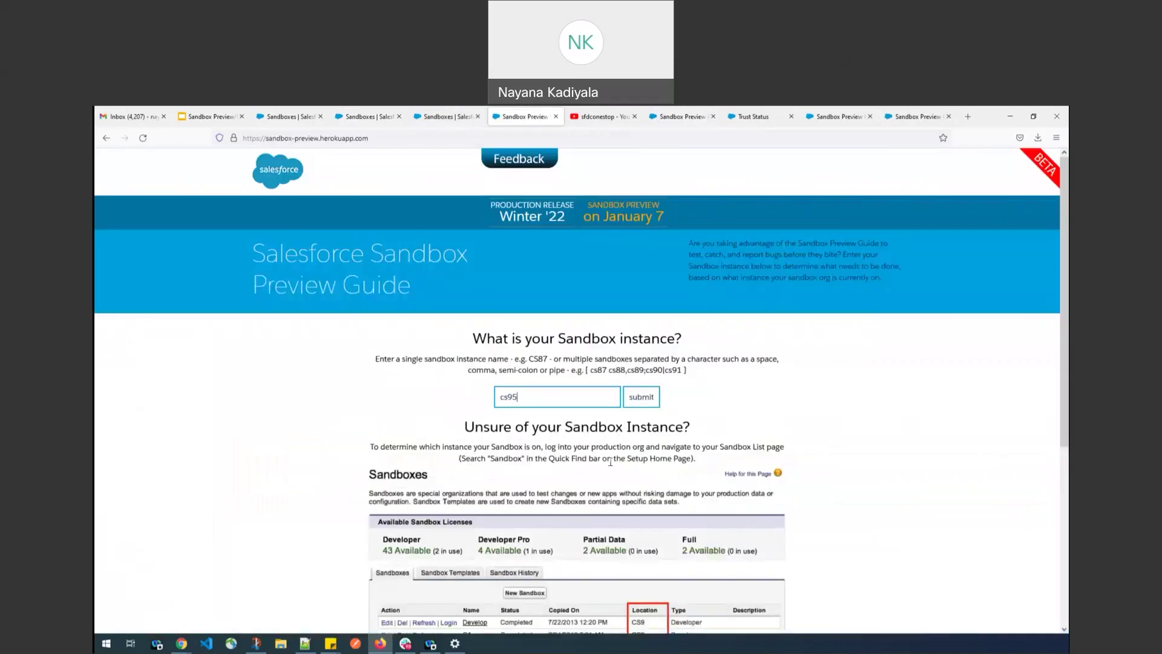
click(642, 398)
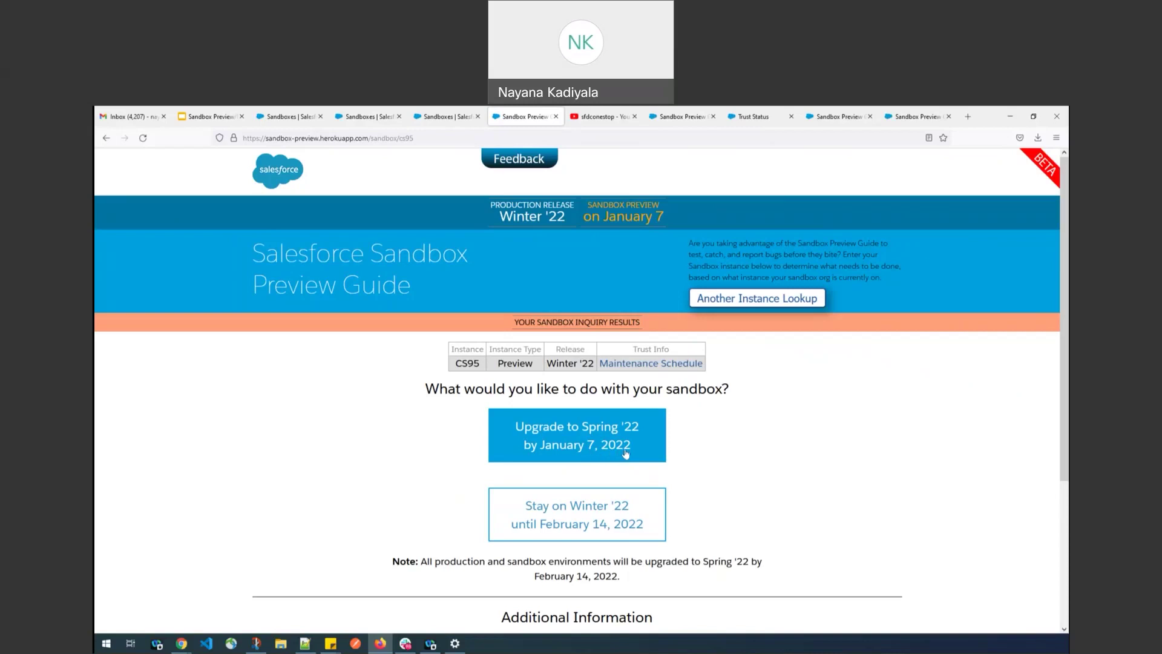
Open the CS95 maintenance schedule, examine the Spring '22 Major Release entry, and return to the CS95 inquiry results
middle_click(645, 365)
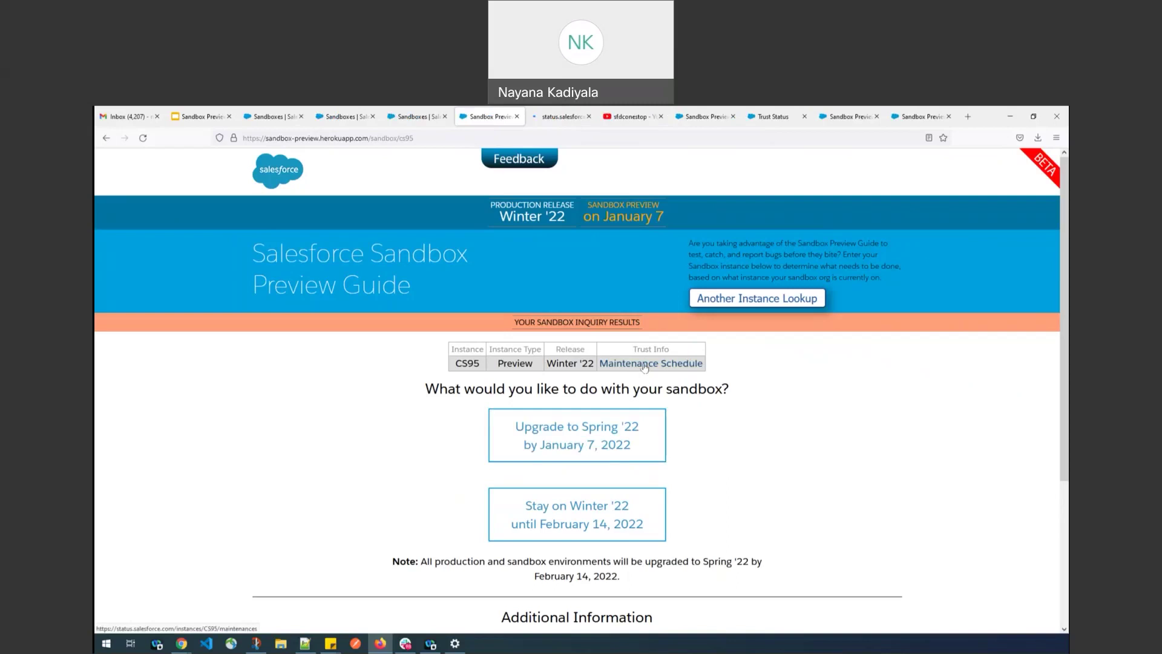
click(549, 116)
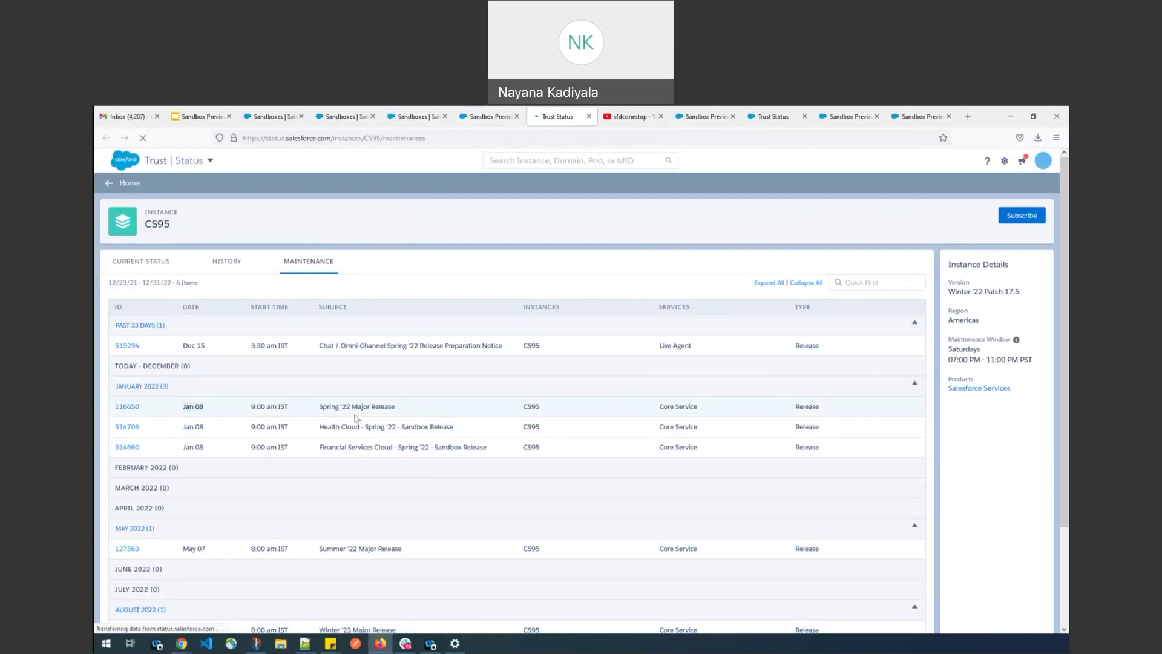
drag(318, 409, 398, 414)
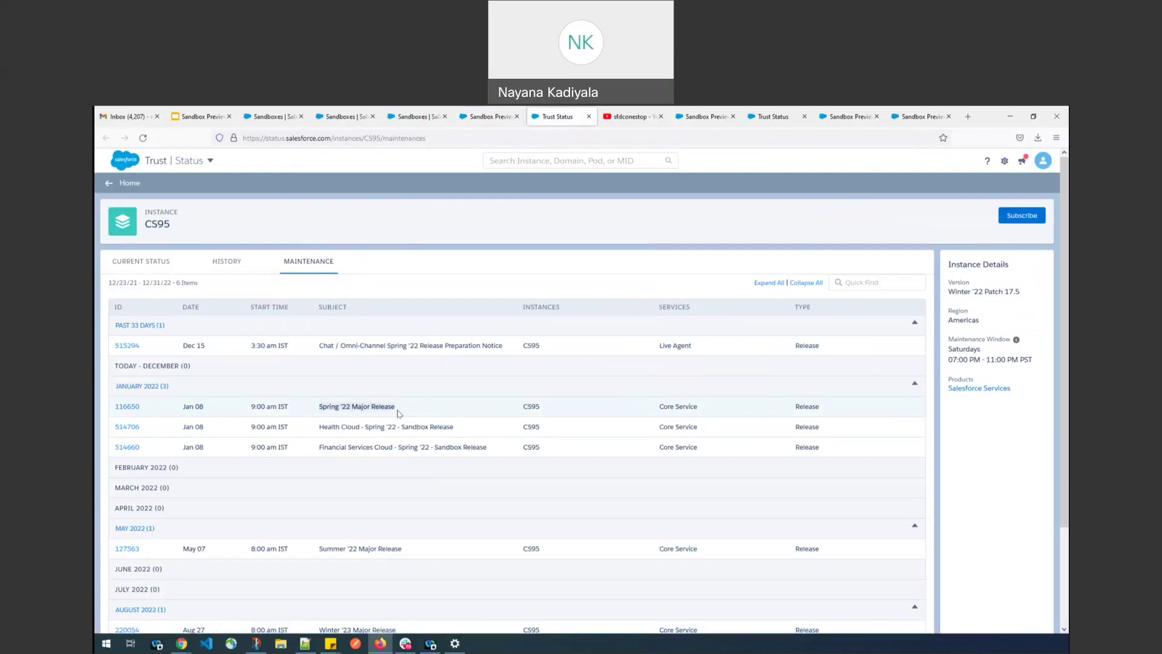
key(ctrl+shift+Tab)
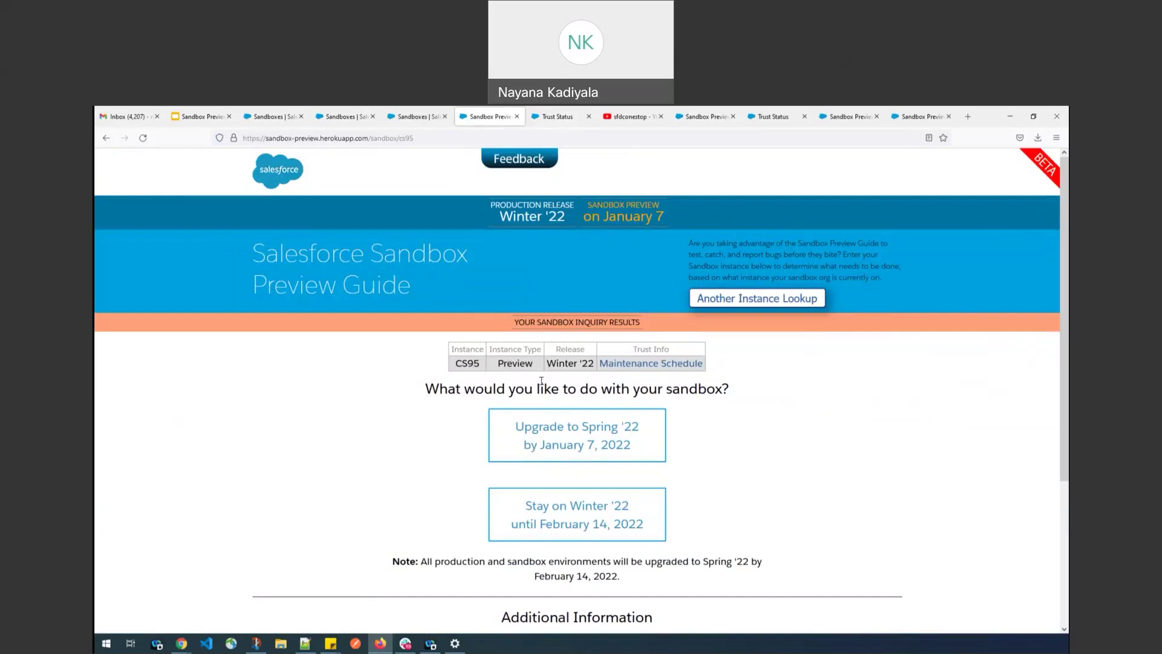
click(551, 116)
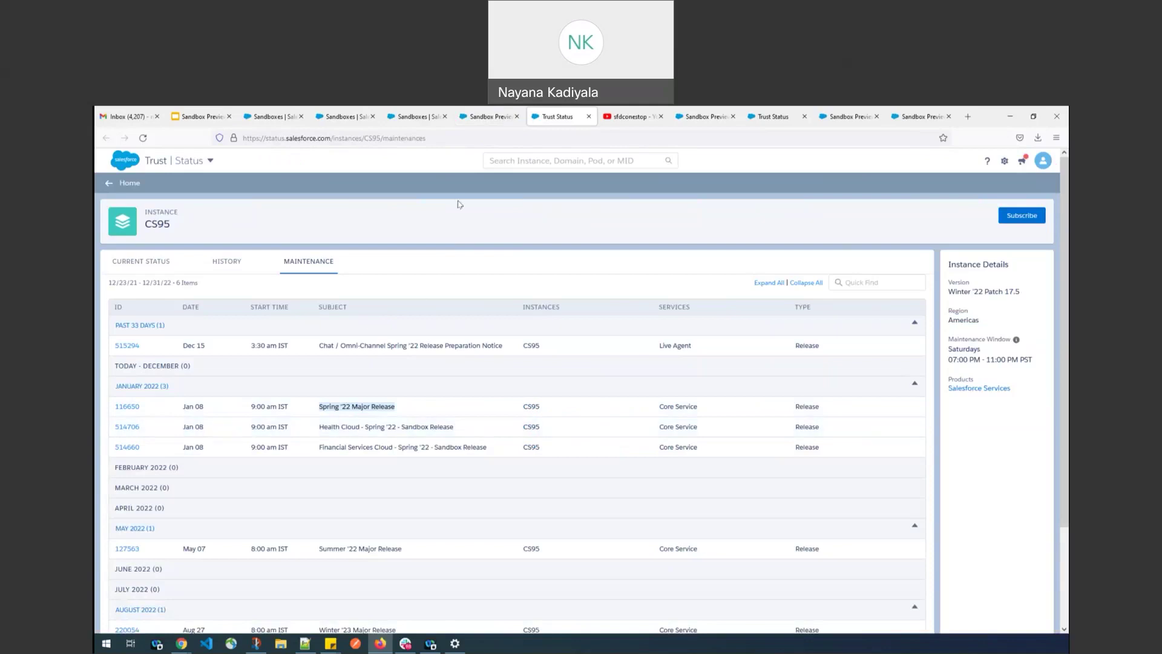
click(472, 125)
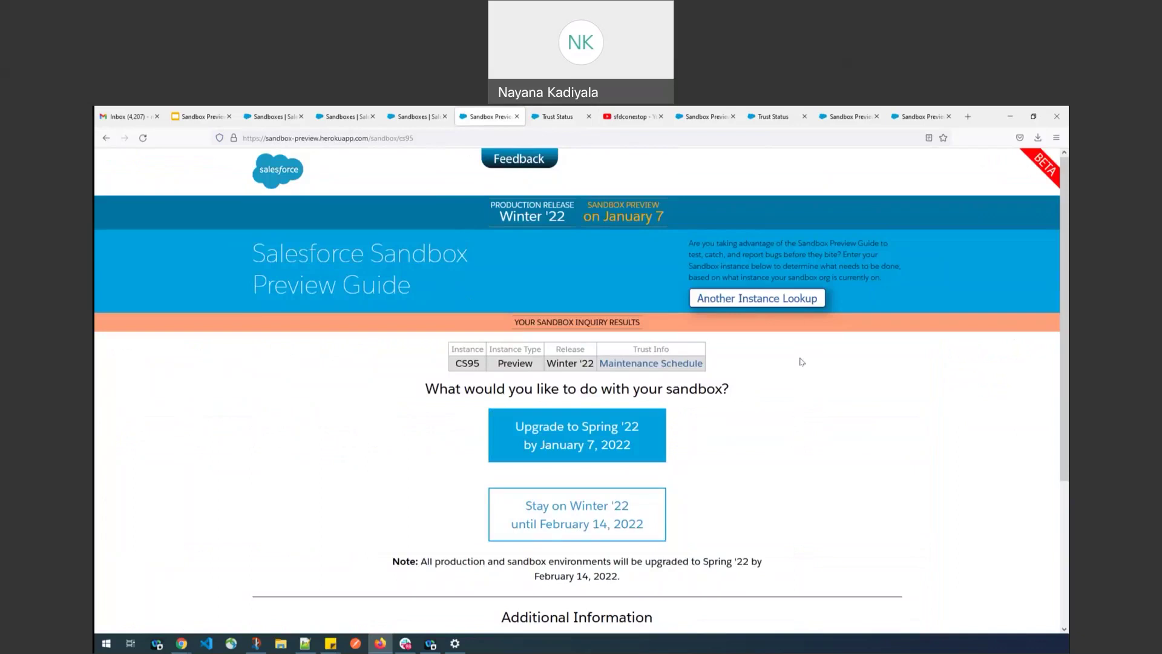
Compare the instance type and release of CS101 with those of CS95 in their sandbox inquiry results
click(859, 112)
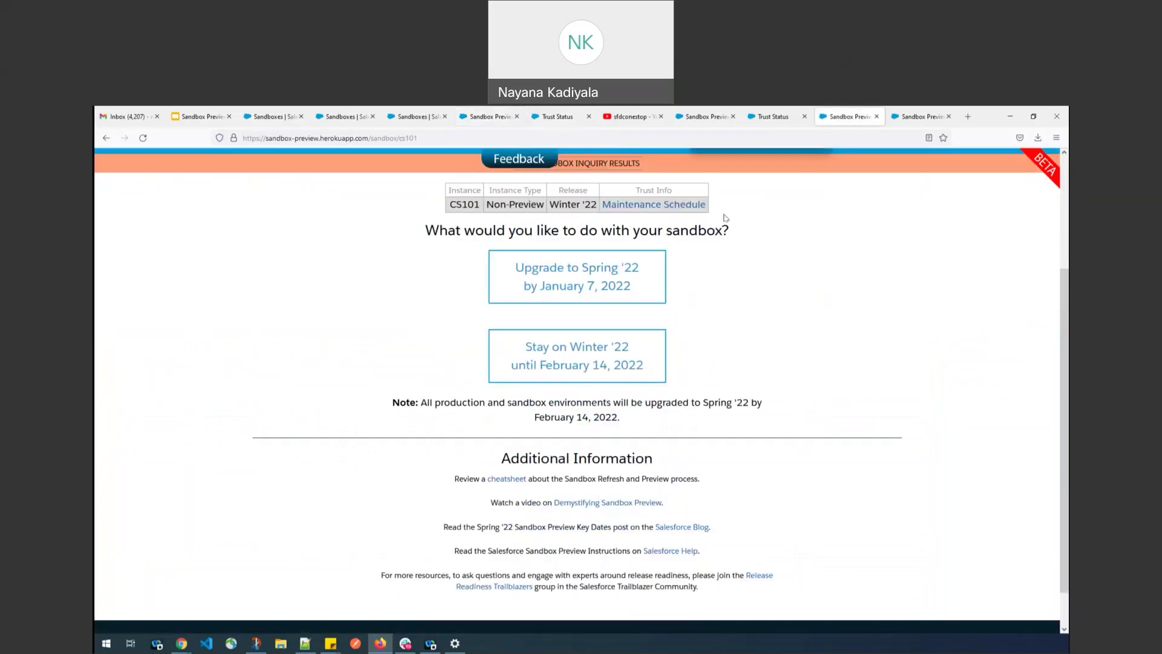
scroll(672, 252, up, 2)
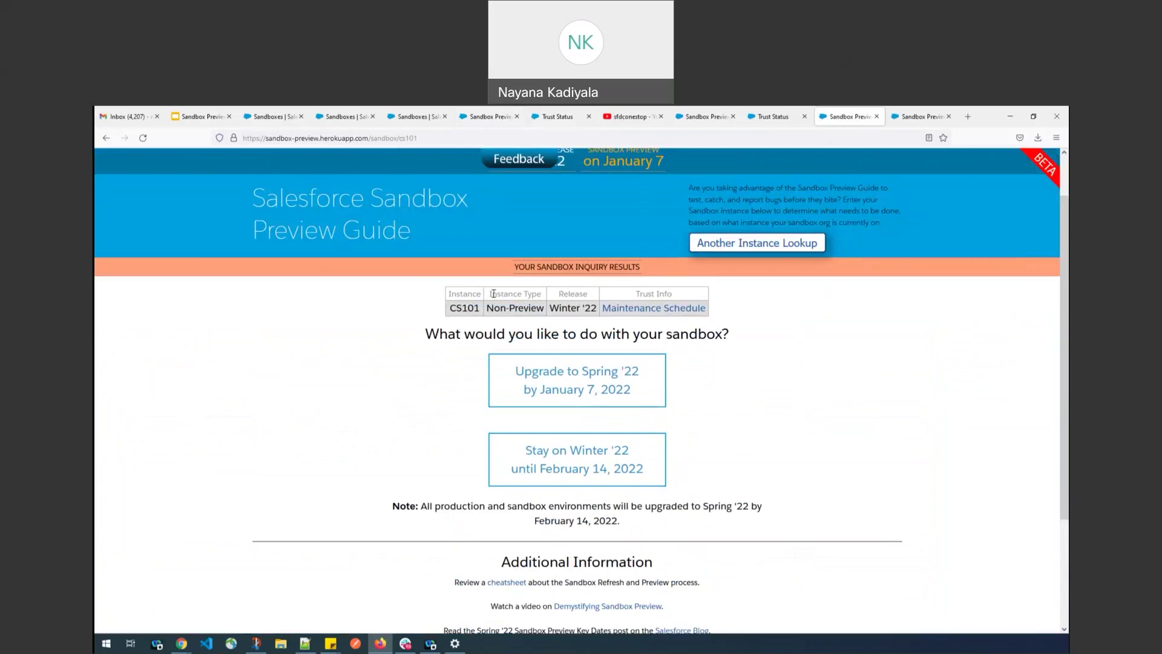
click(523, 112)
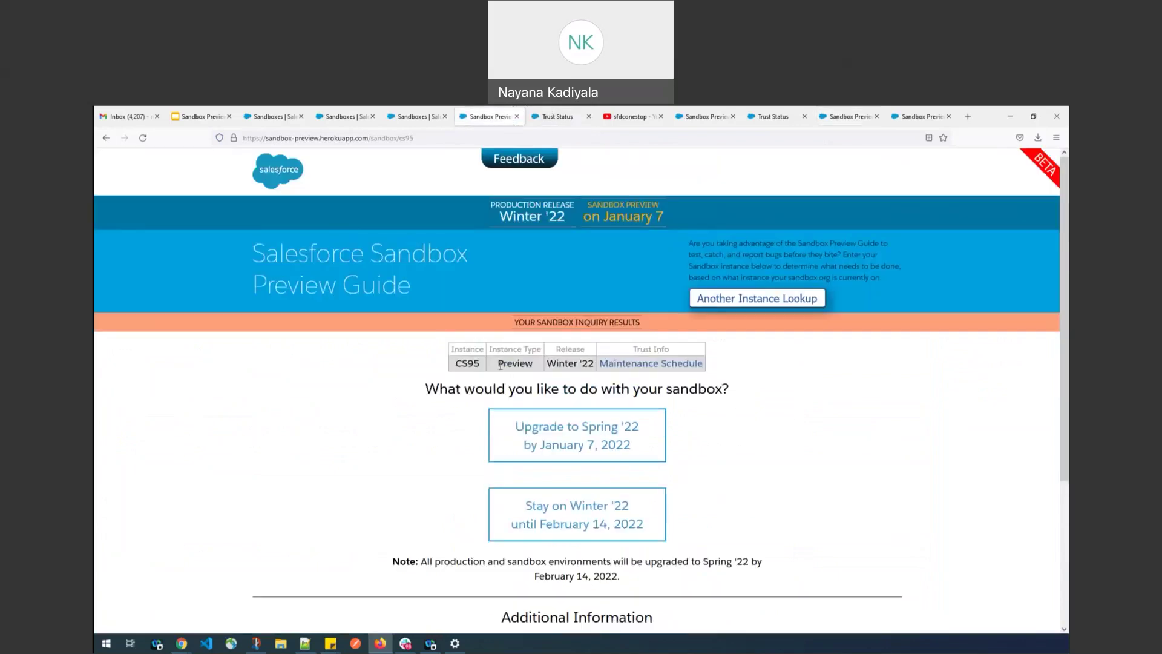
click(844, 116)
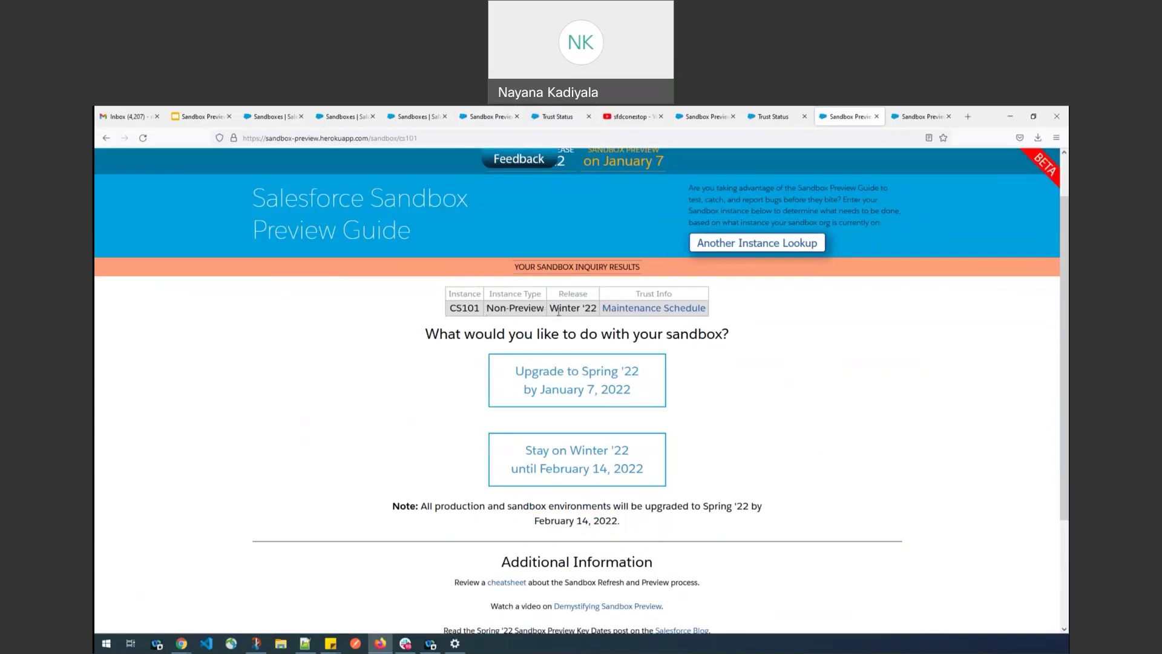
Open the CS101 maintenance schedule, then compare the upgrade options in the CS23 and CS101 inquiry results
middle_click(653, 309)
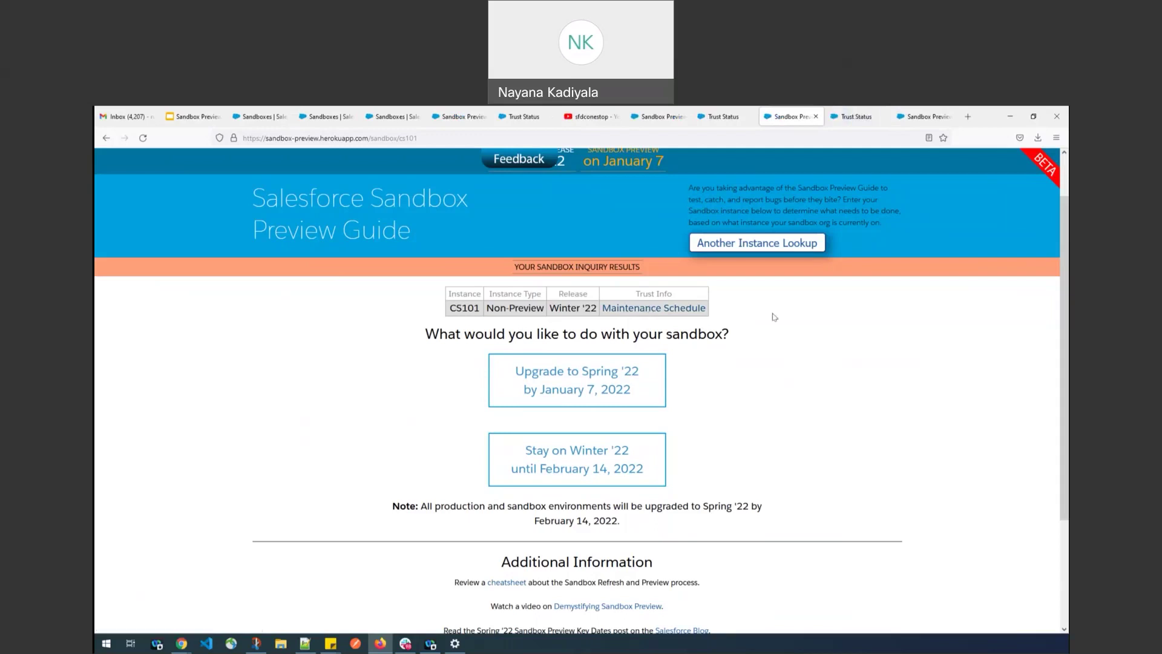
click(858, 118)
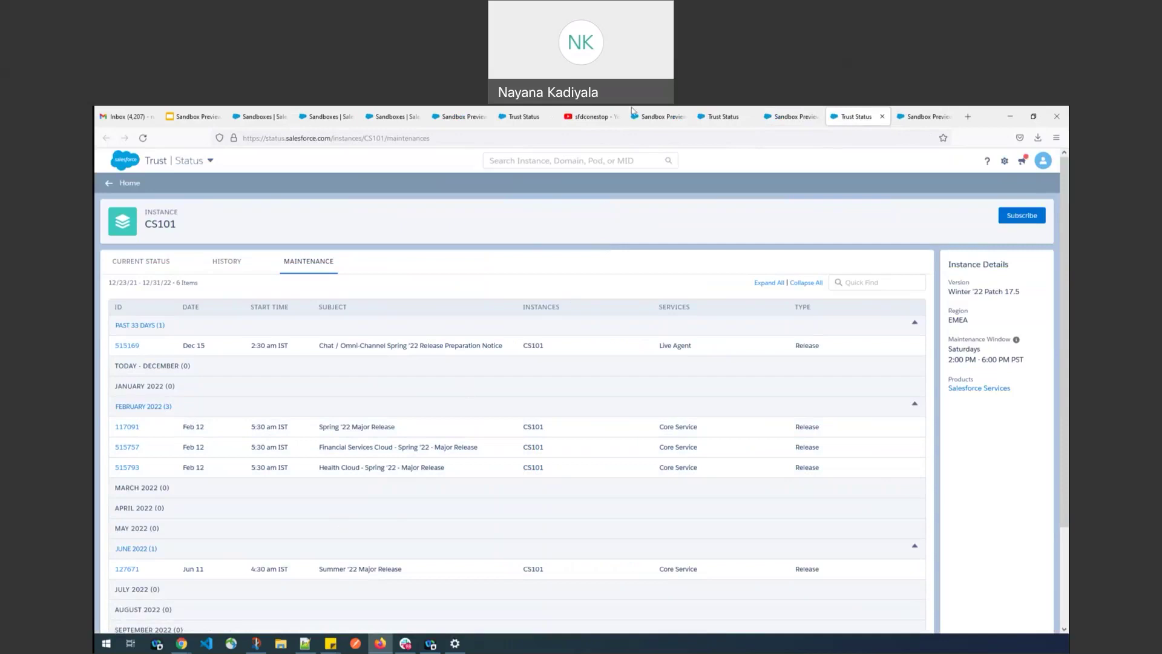
click(673, 115)
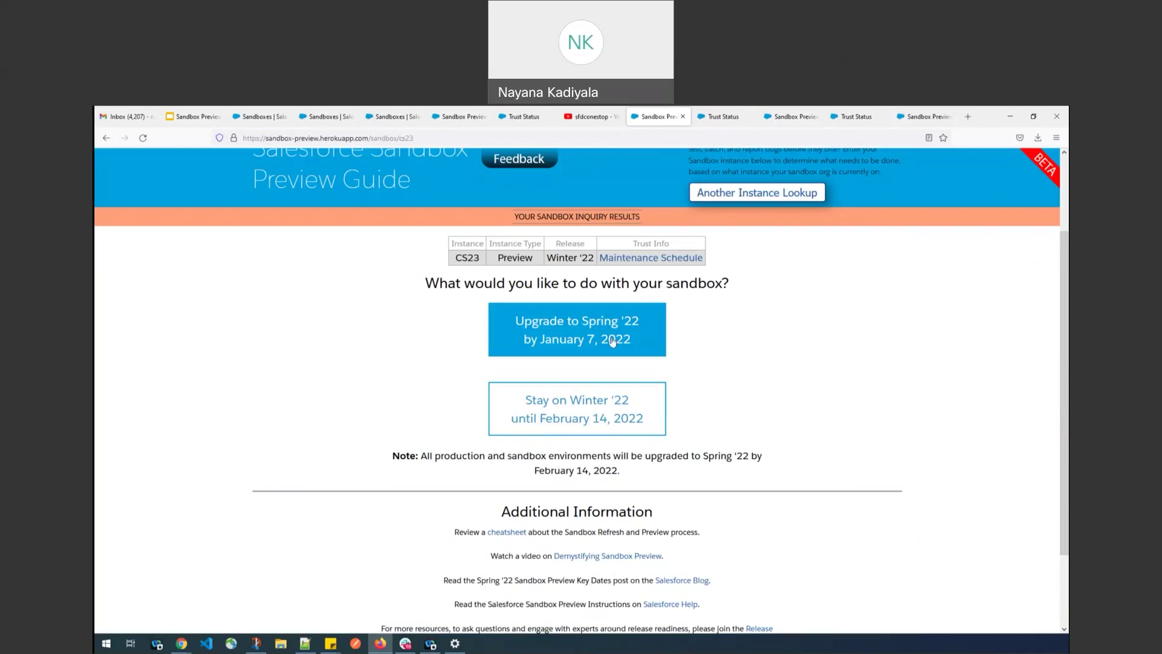
click(787, 116)
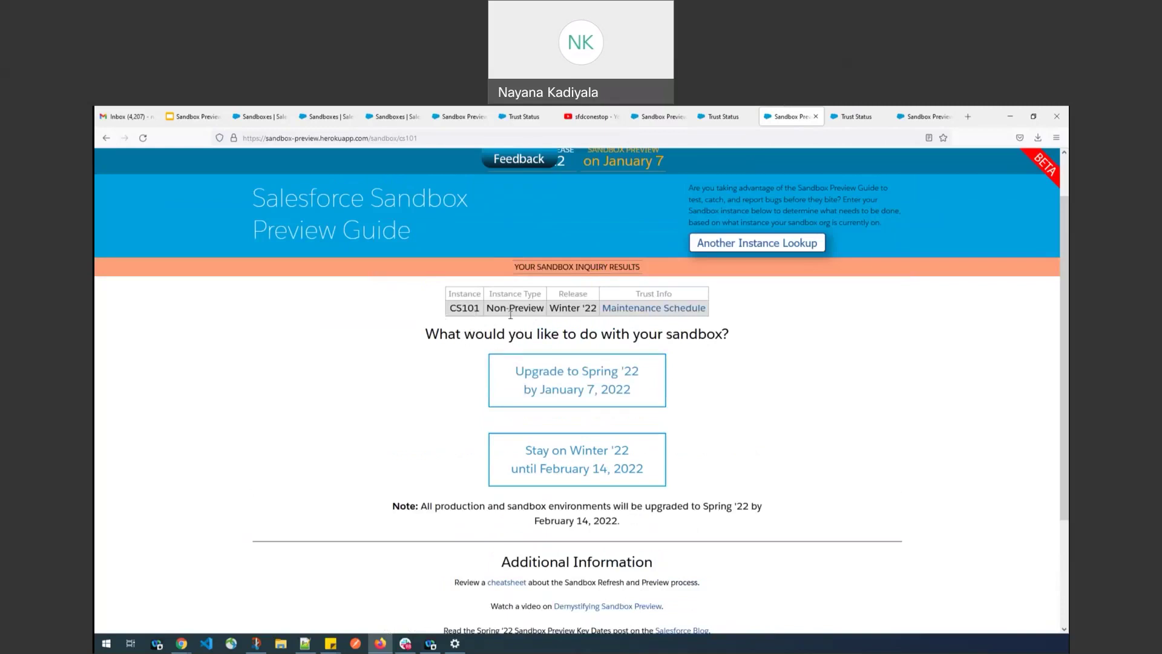
Check the UAT sandbox's location, then refresh it with the Developer license and Auto Activate enabled
click(337, 115)
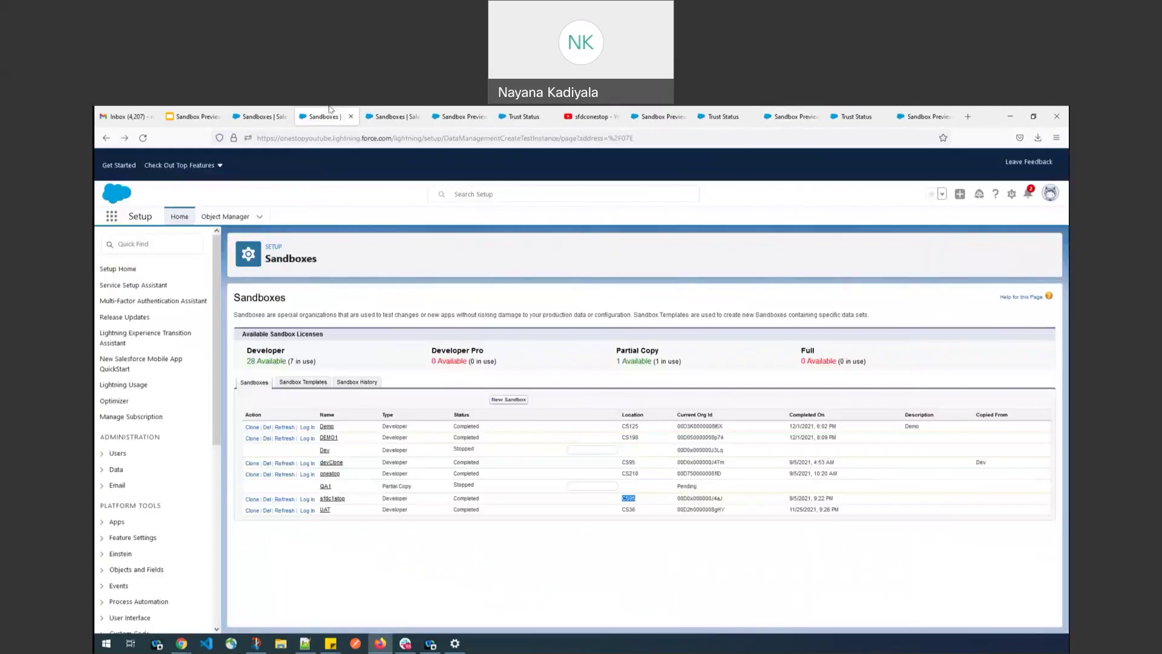
click(627, 518)
double_click(628, 518)
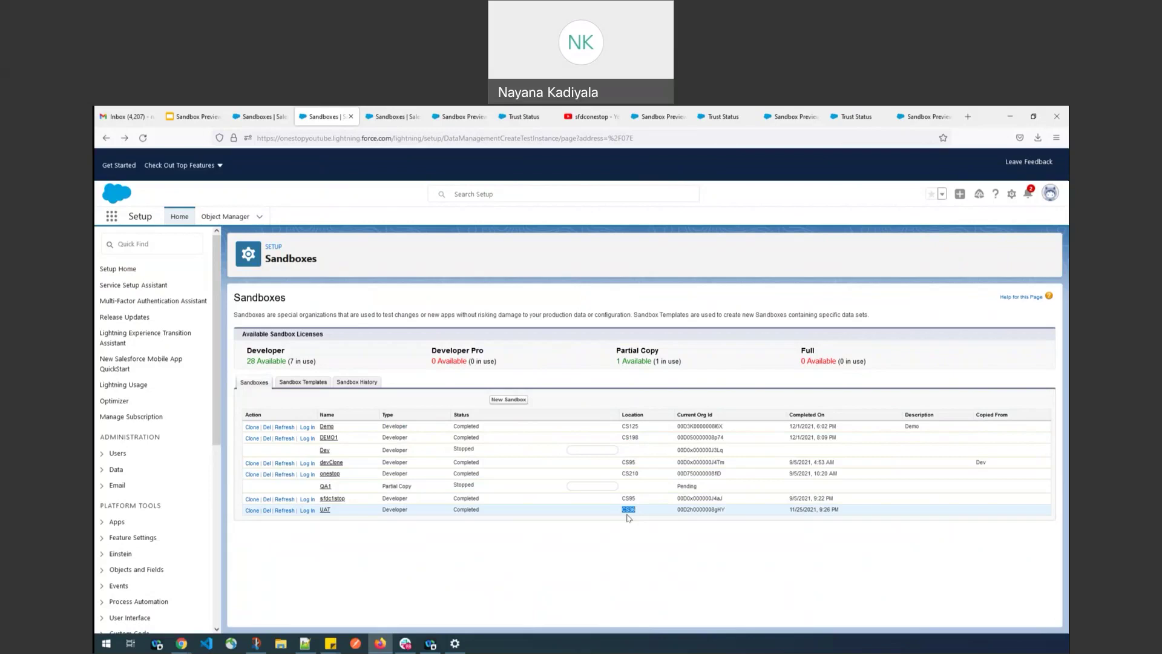
click(284, 511)
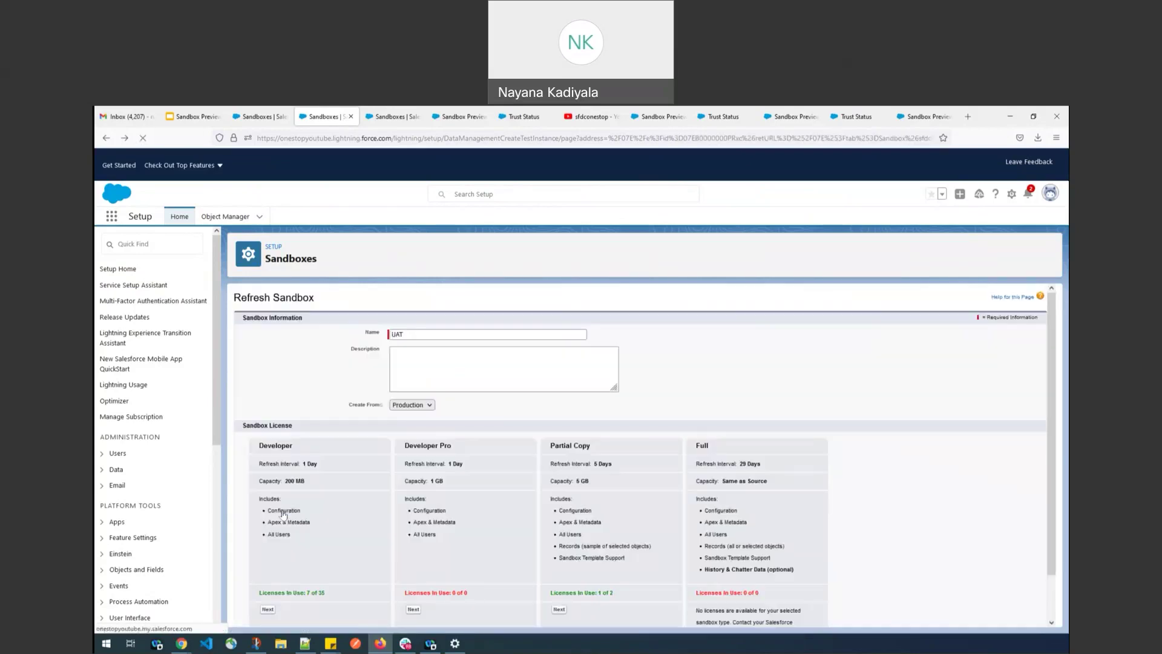
scroll(428, 518, down, 2)
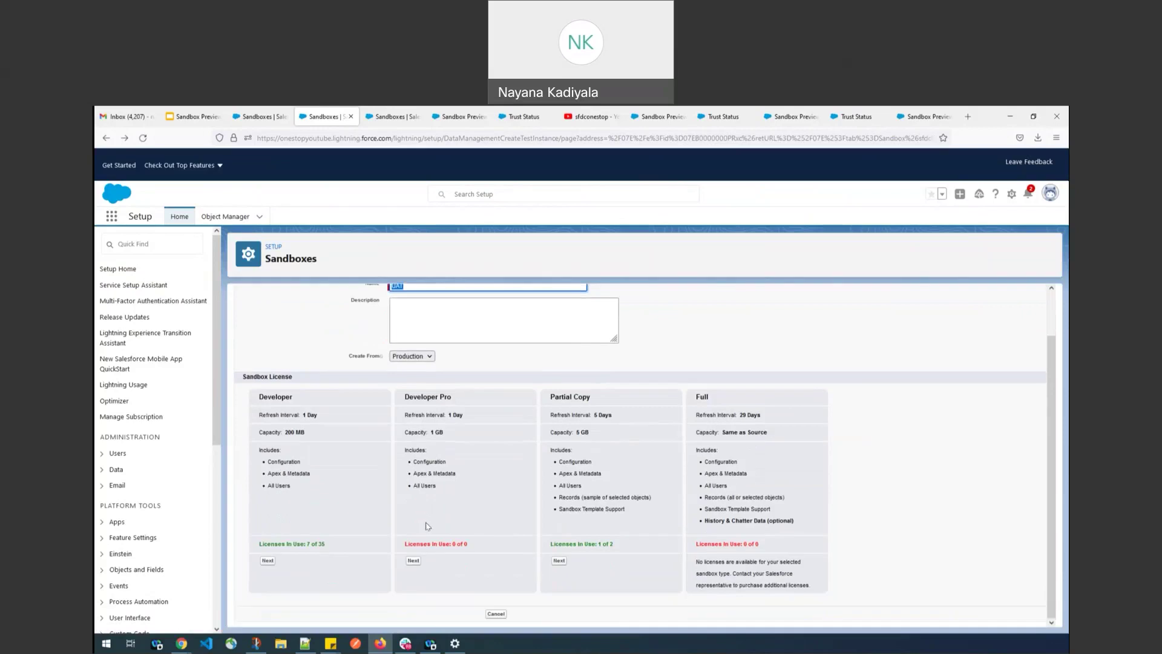
click(268, 561)
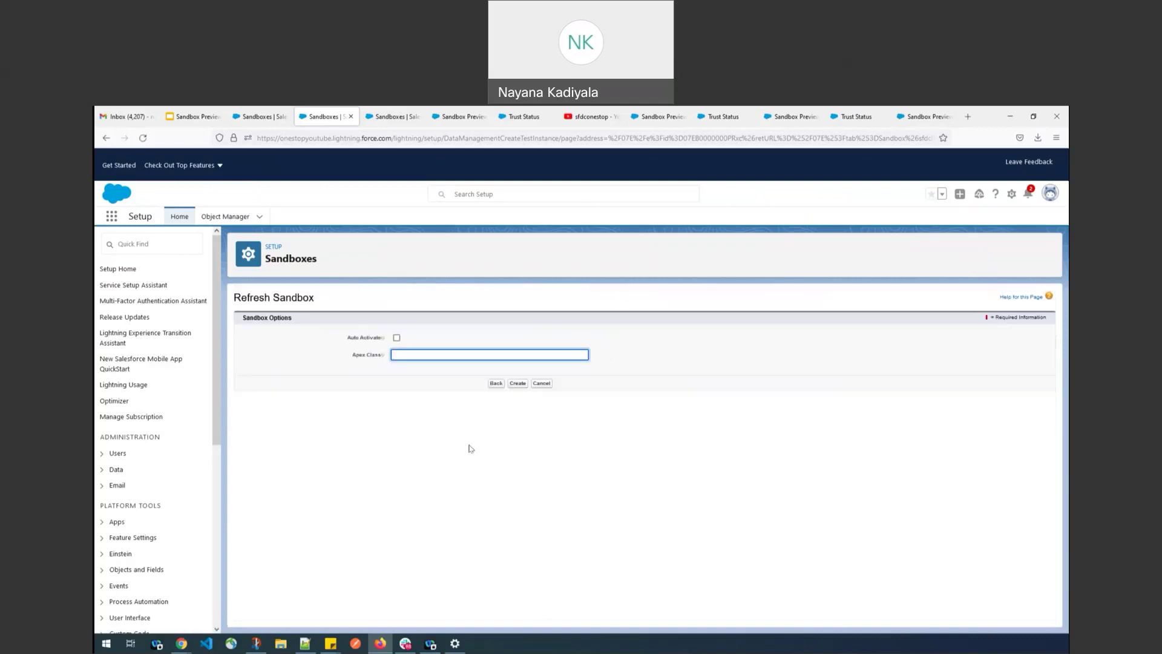
click(396, 338)
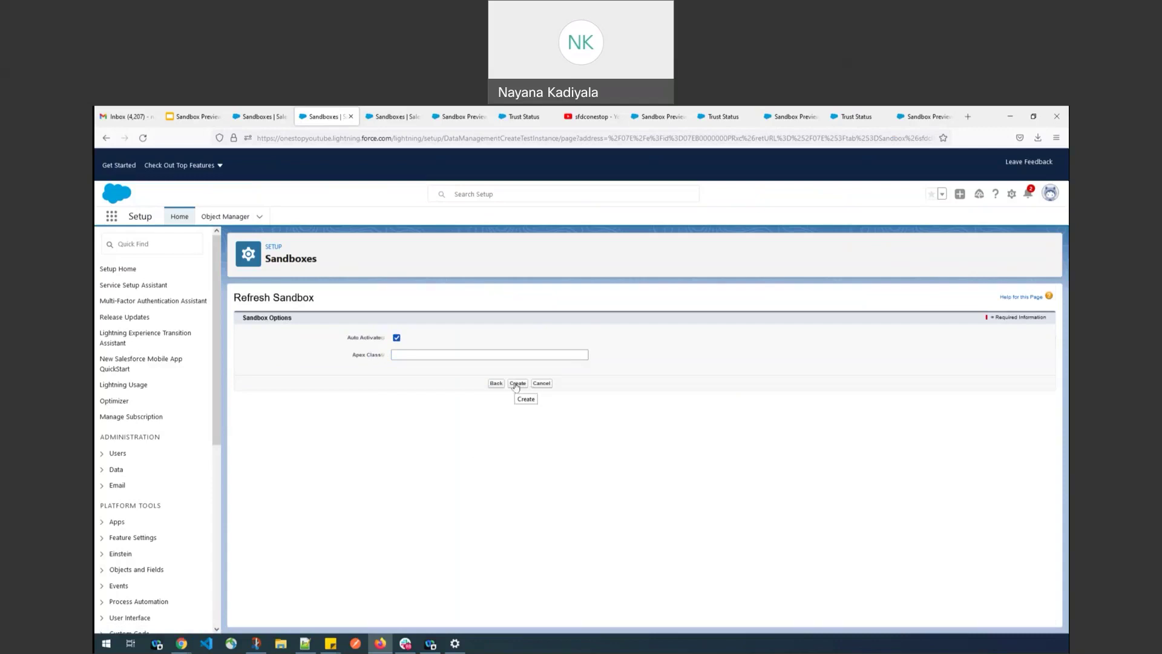
click(517, 383)
click(518, 385)
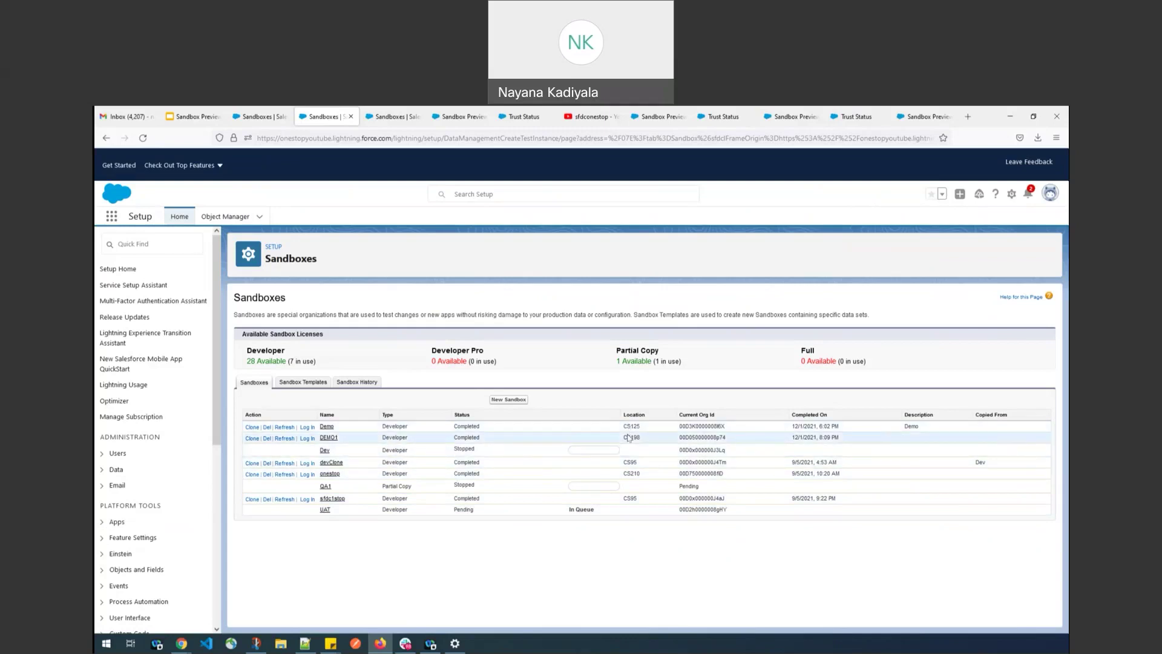
Revisit the CS23 inquiry results and open the "Sandbox Preview Window Explained" slide in the Google Slides presentation
click(669, 115)
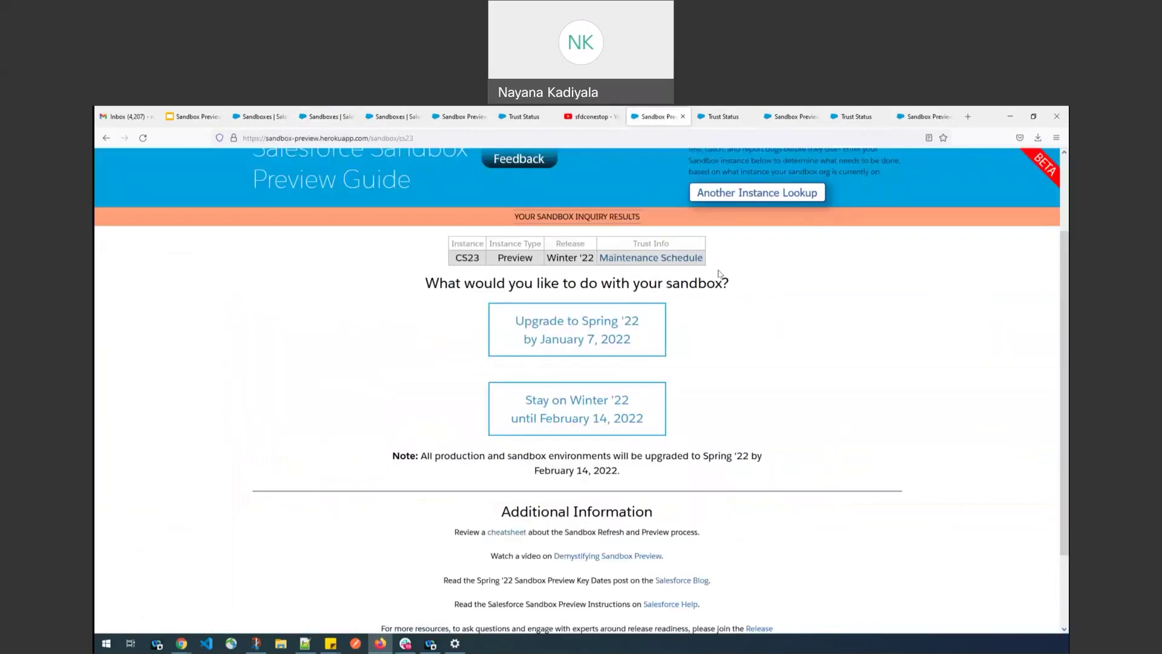
click(193, 116)
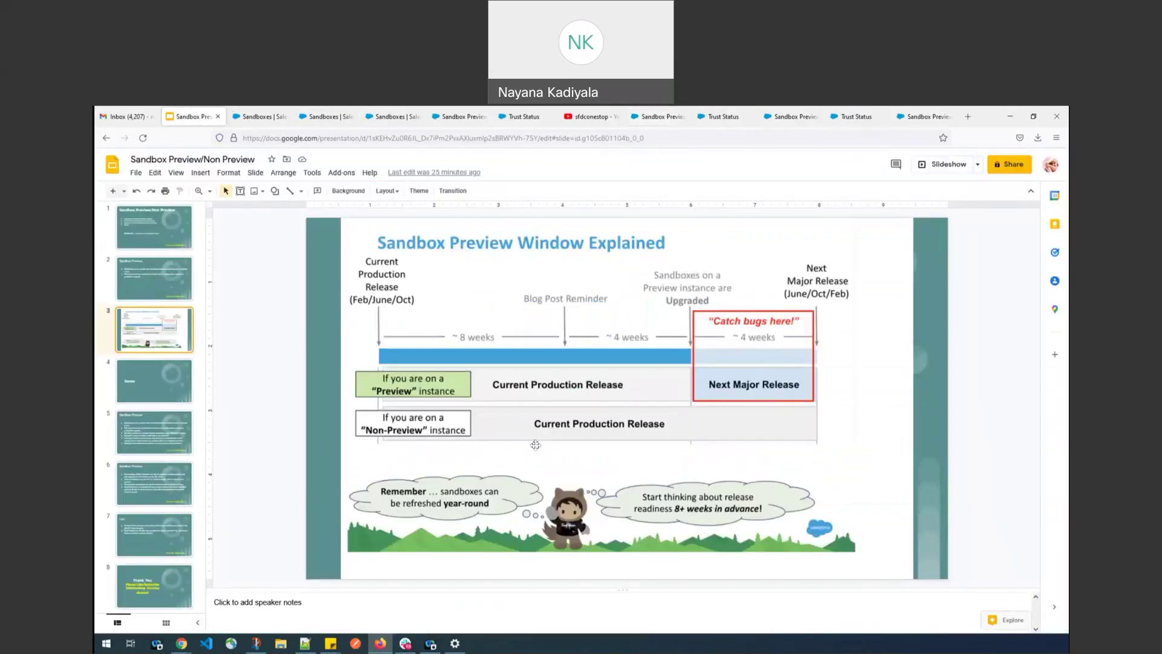